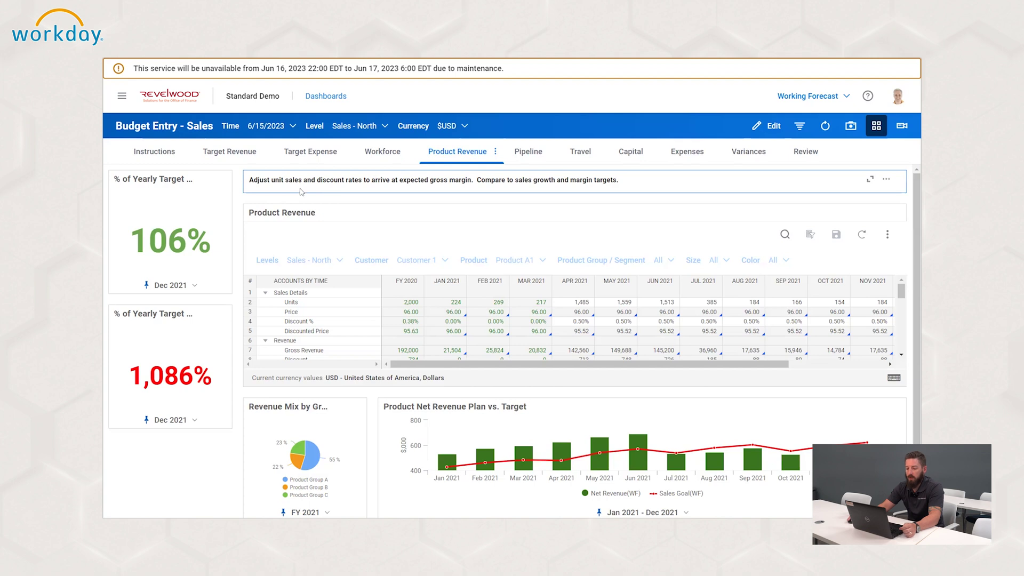
# Enter 5,000 as Product A1's Aug 2021 Units and save the sheet.
pyautogui.moveTo(182, 227)
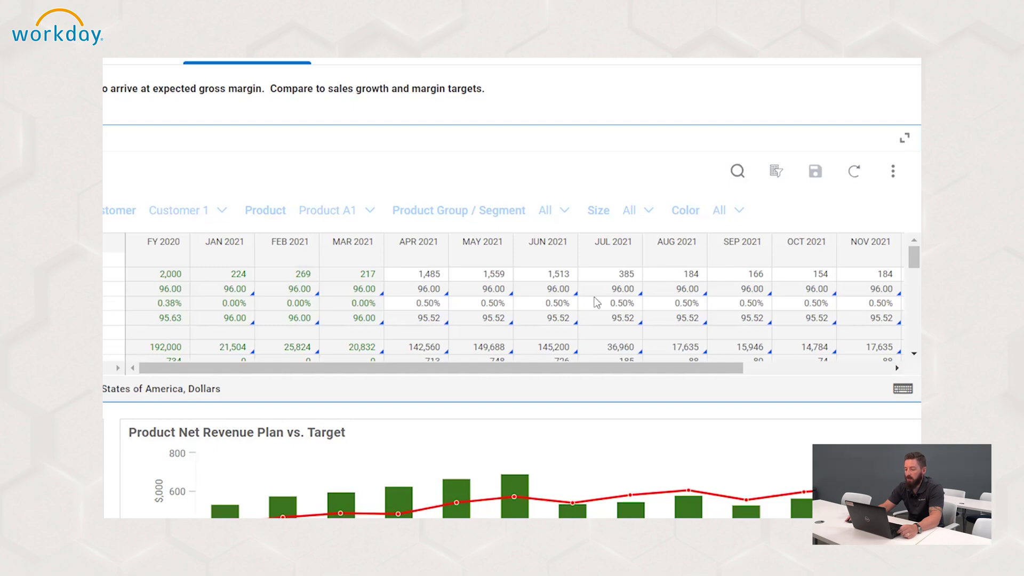
pyautogui.click(667, 275)
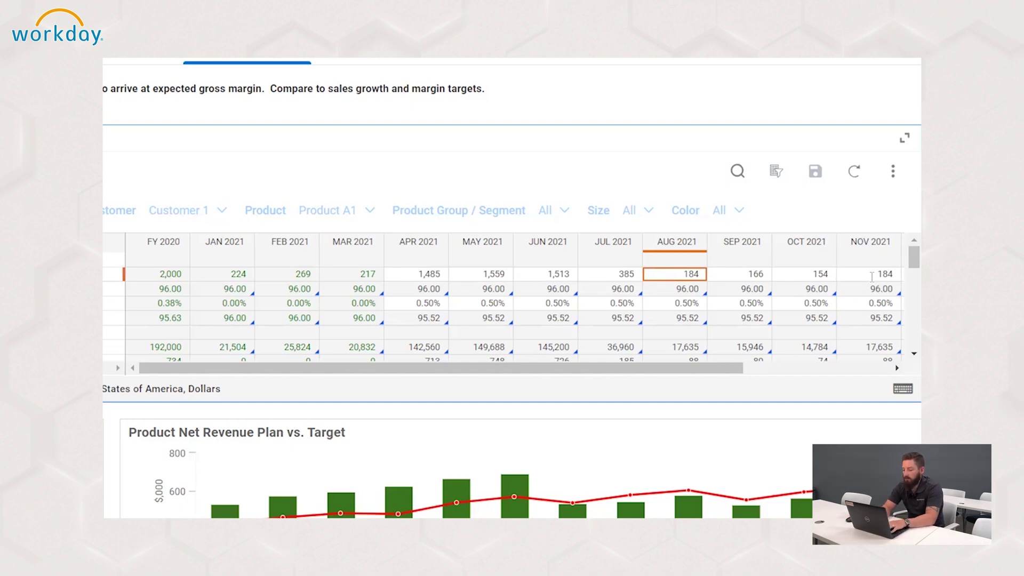
pyautogui.write('5000')
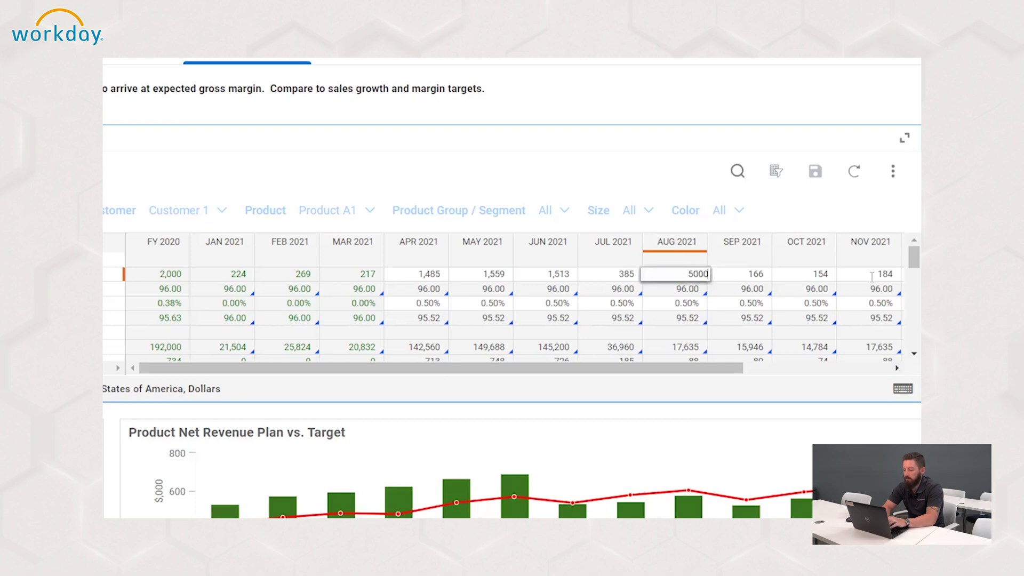
pyautogui.press('Return')
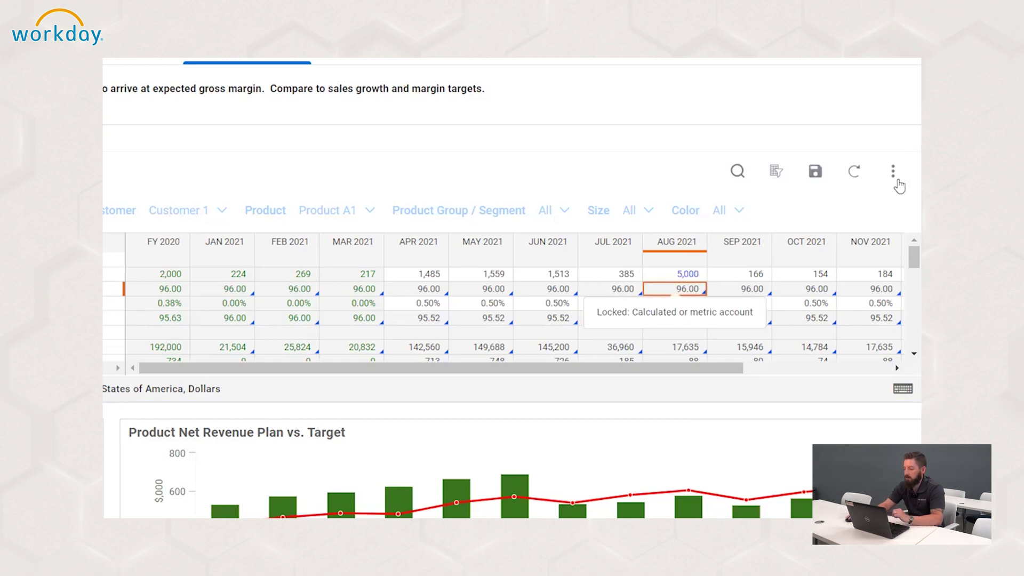
pyautogui.click(817, 179)
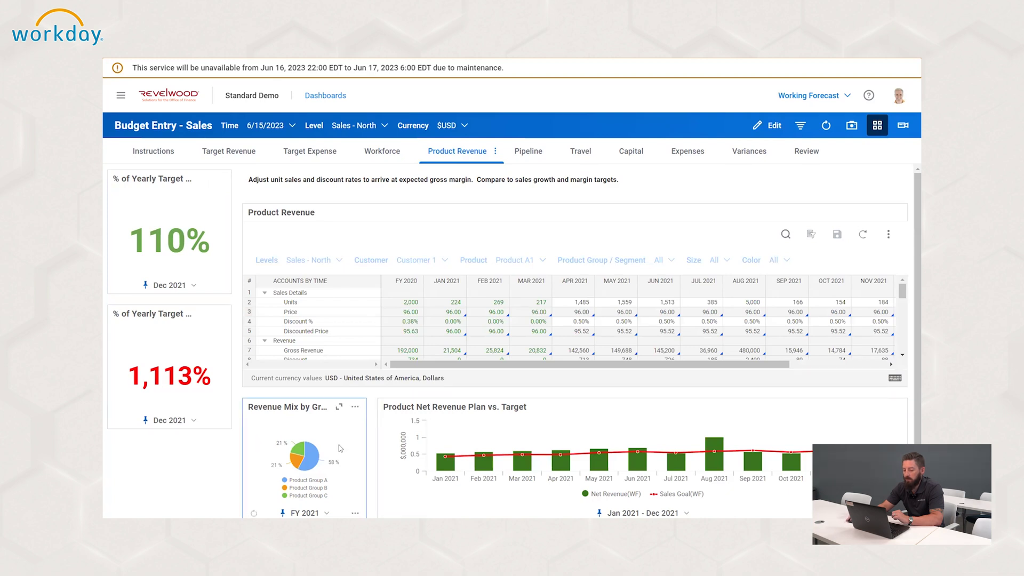
# Bring up the drill options for the Aug 2021 bar on the Net Revenue chart.
pyautogui.moveTo(718, 469)
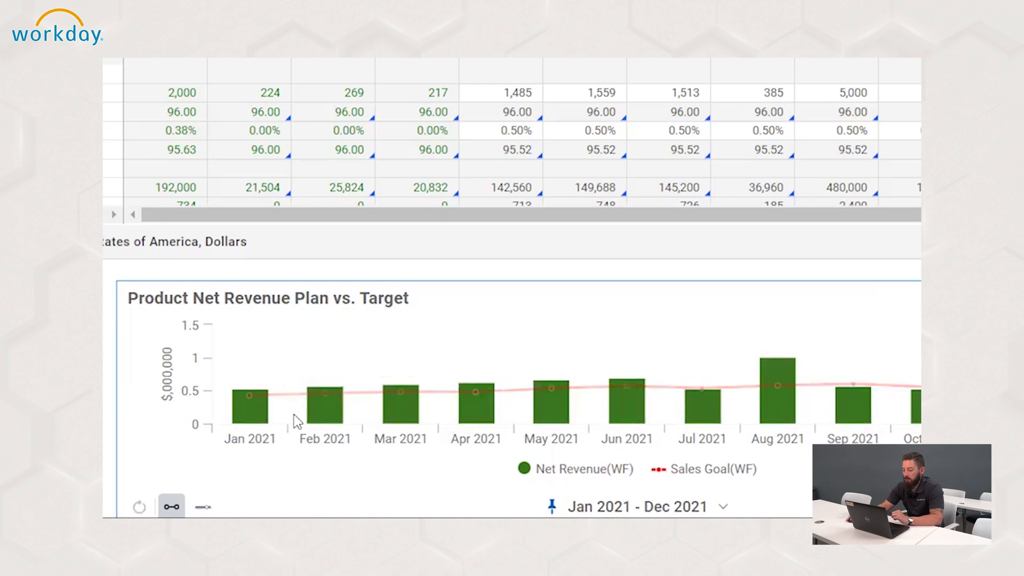
pyautogui.moveTo(776, 399)
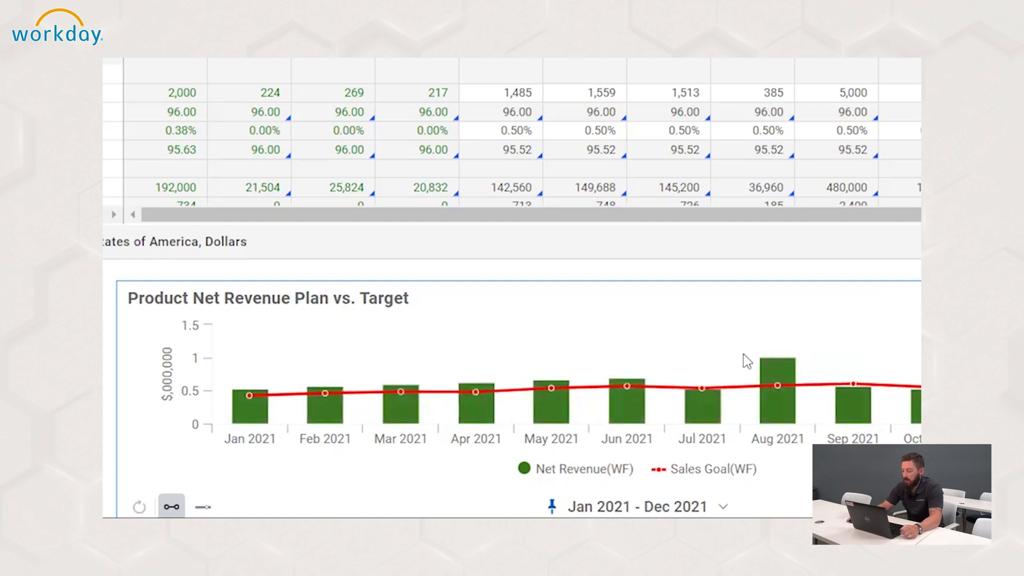
pyautogui.click(777, 376)
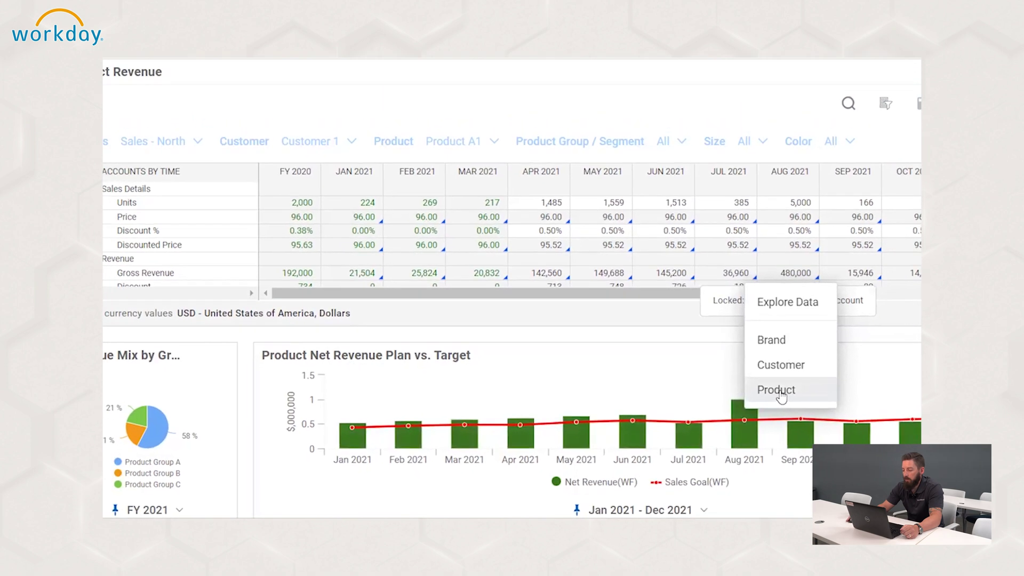
# Drill Aug 2021 net revenue down by Product, then select the Product A1 bar.
pyautogui.click(793, 372)
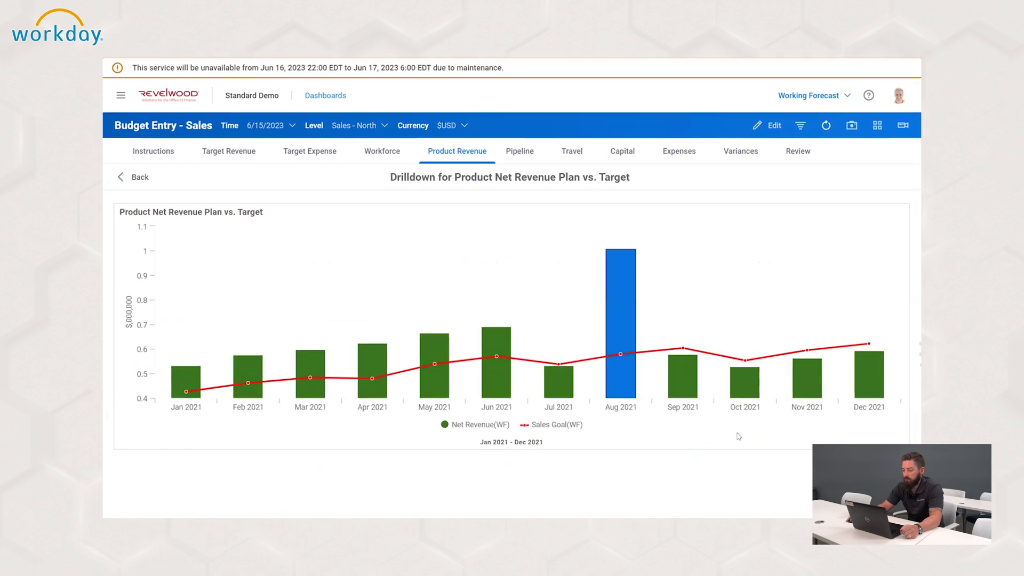
pyautogui.moveTo(615, 366)
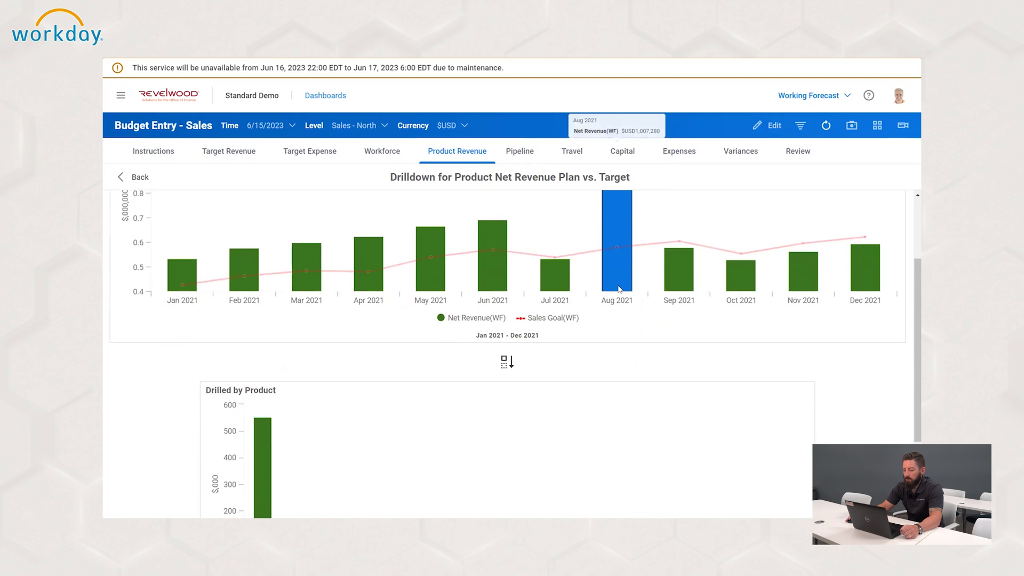
pyautogui.scroll(-4, 619, 287)
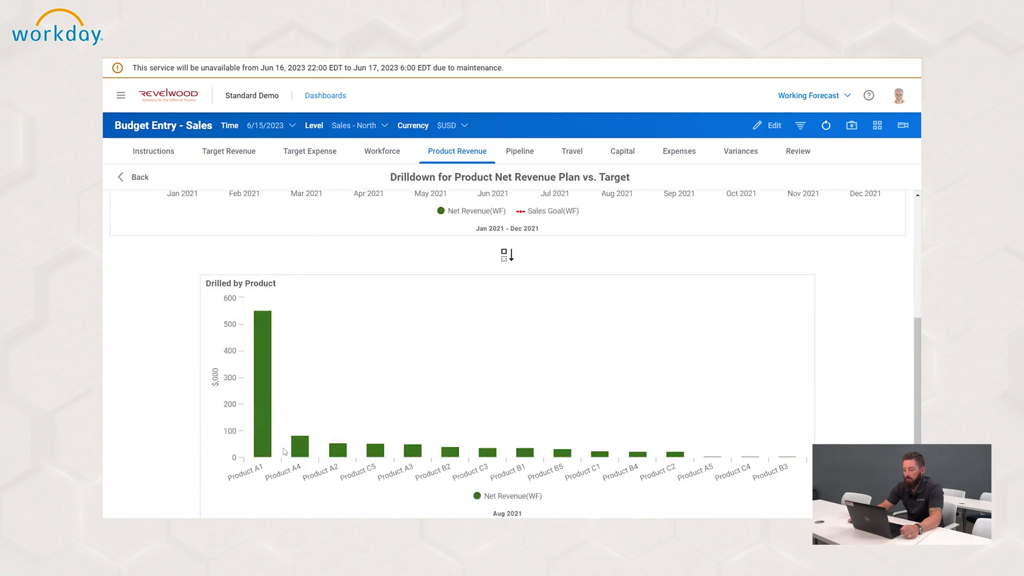
pyautogui.moveTo(262, 454)
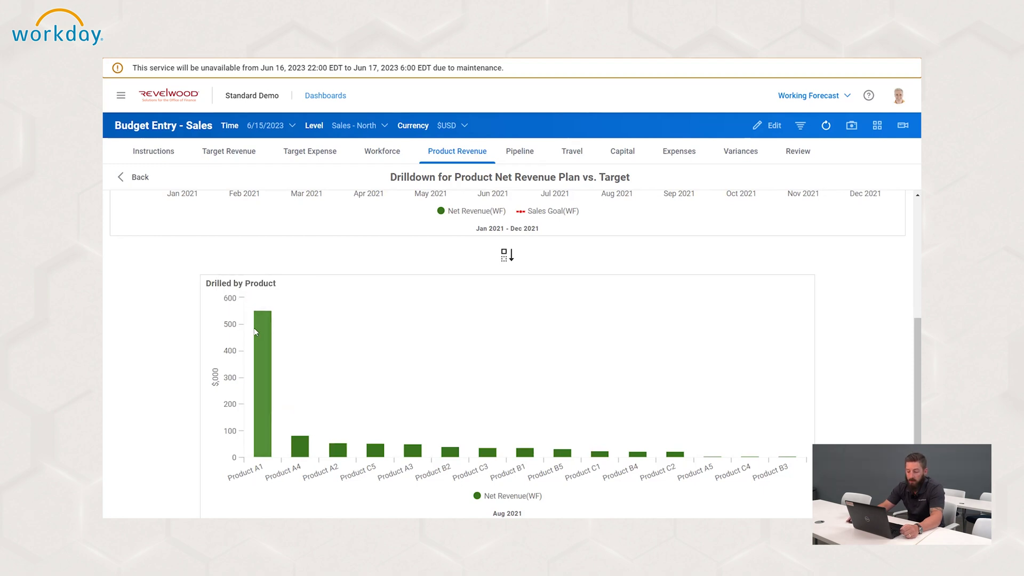
pyautogui.moveTo(257, 341)
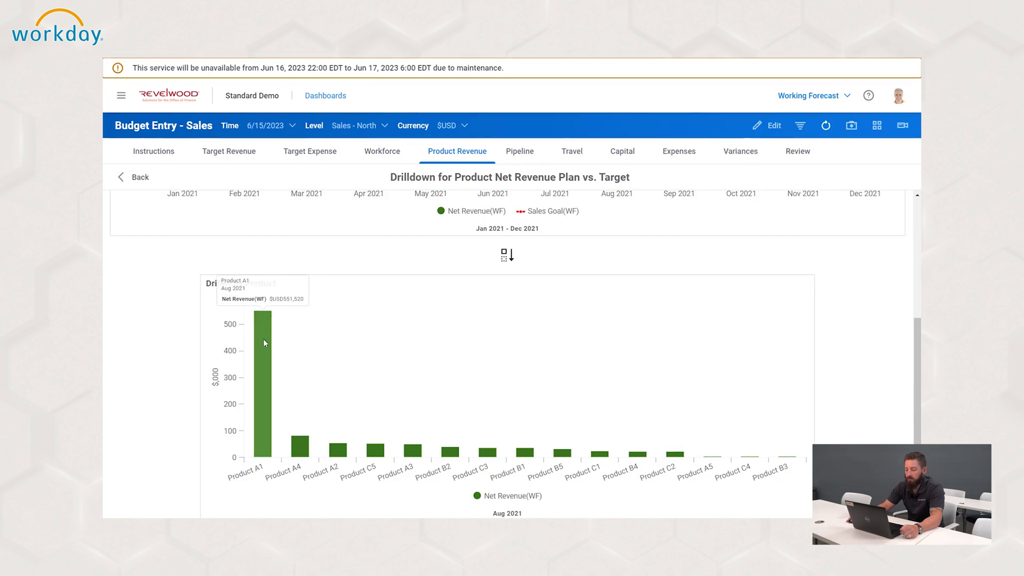
pyautogui.click(264, 340)
# Explore the contributing customers behind Product A1's 551,520 USD Aug 2021 net revenue.
pyautogui.click(291, 354)
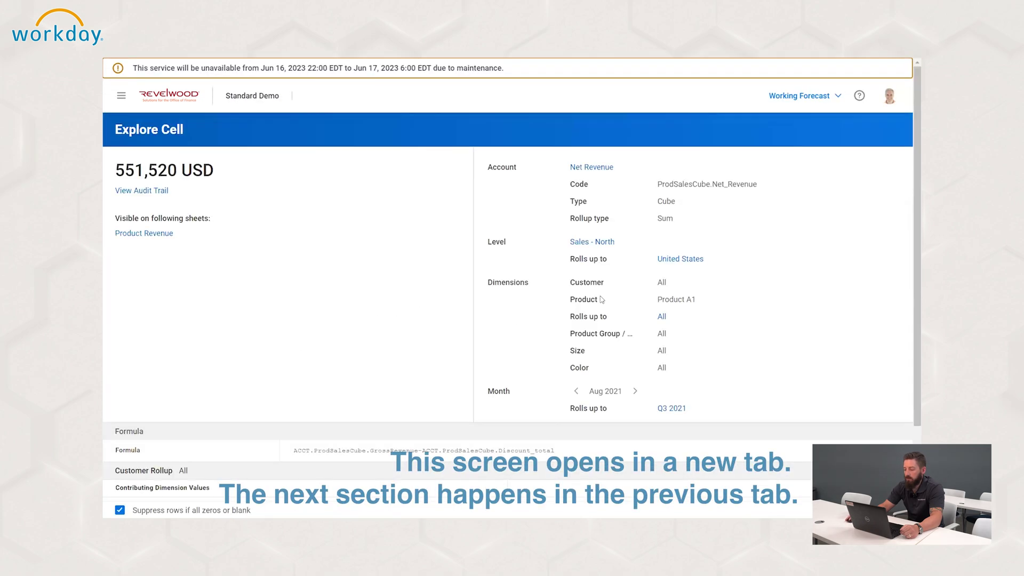
pyautogui.scroll(-2, 385, 388)
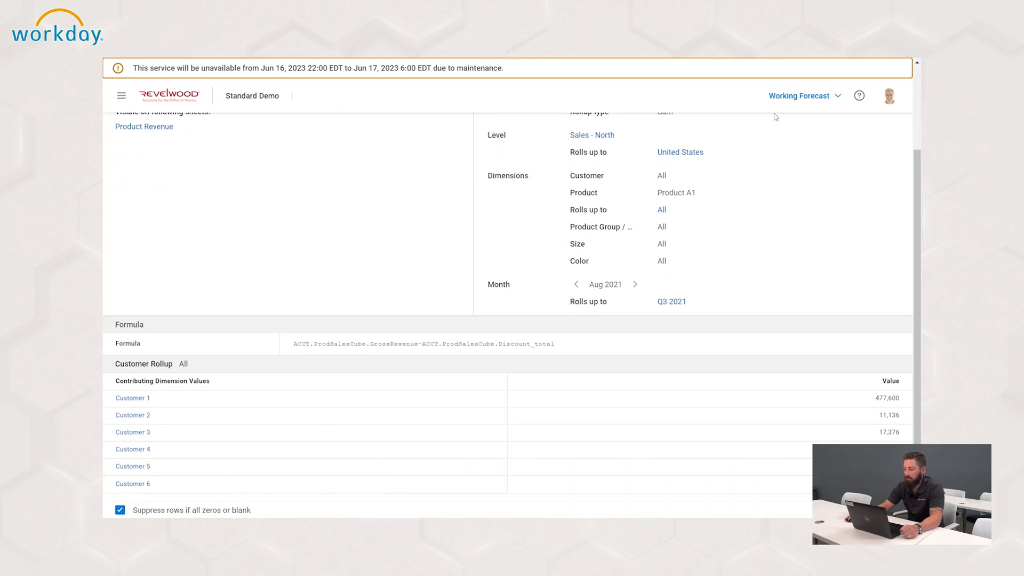
pyautogui.scroll(2, 853, 118)
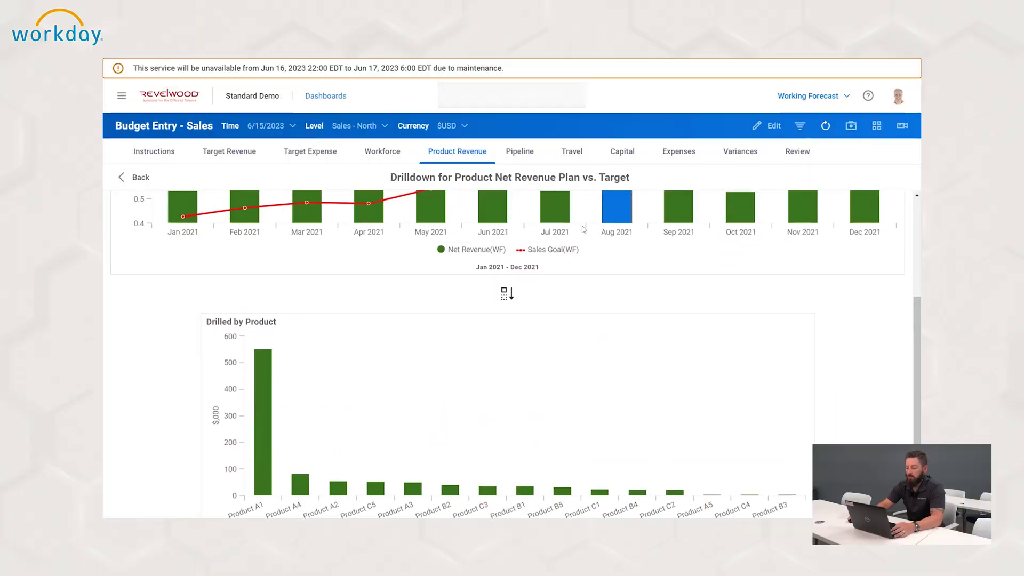
# Go back from the drilldown to the Product Revenue dashboard.
pyautogui.scroll(-1, 544, 231)
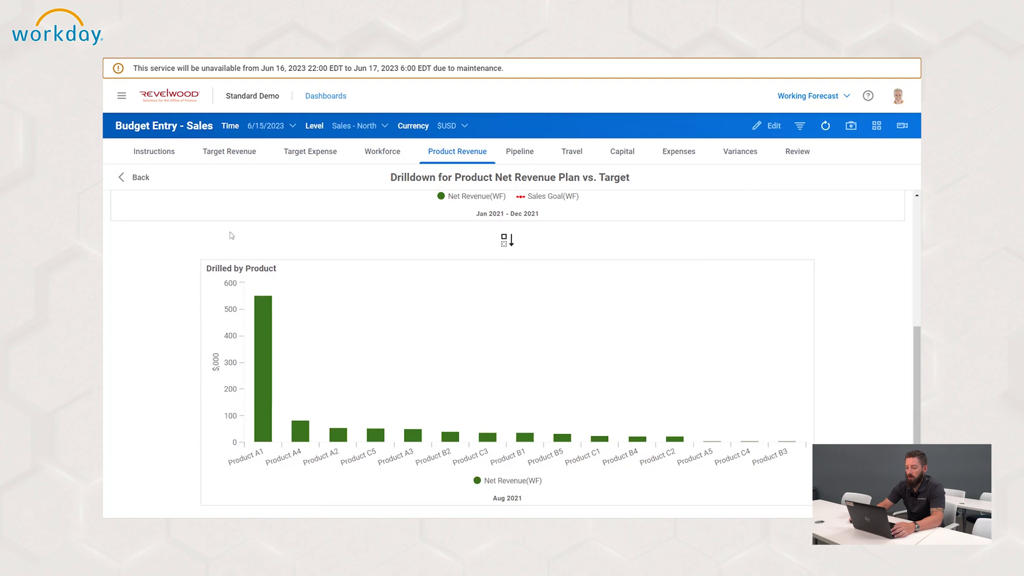
pyautogui.click(140, 179)
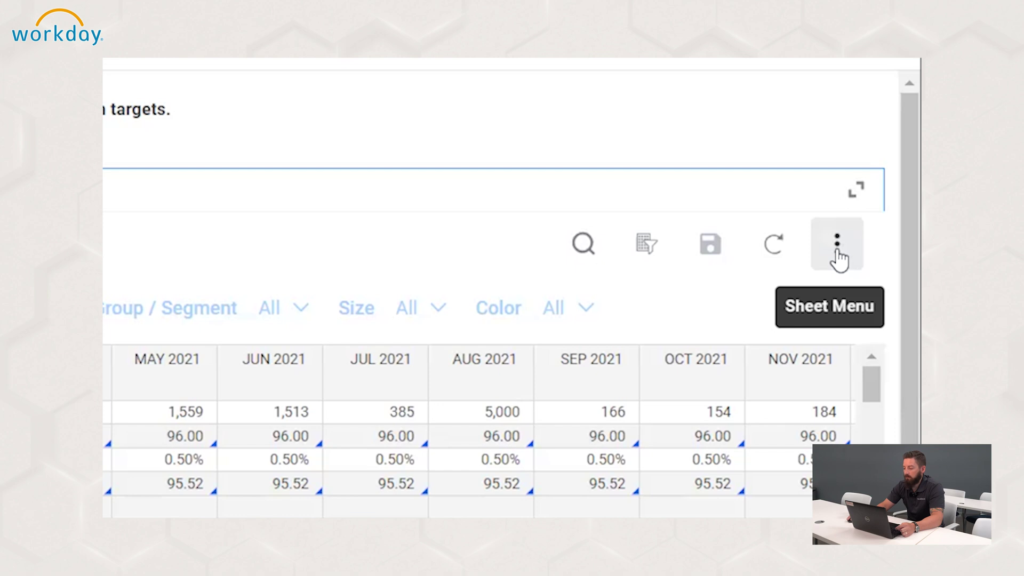
# Change the sheet's Product dimension filter from Product A1 to Product A2.
pyautogui.click(838, 251)
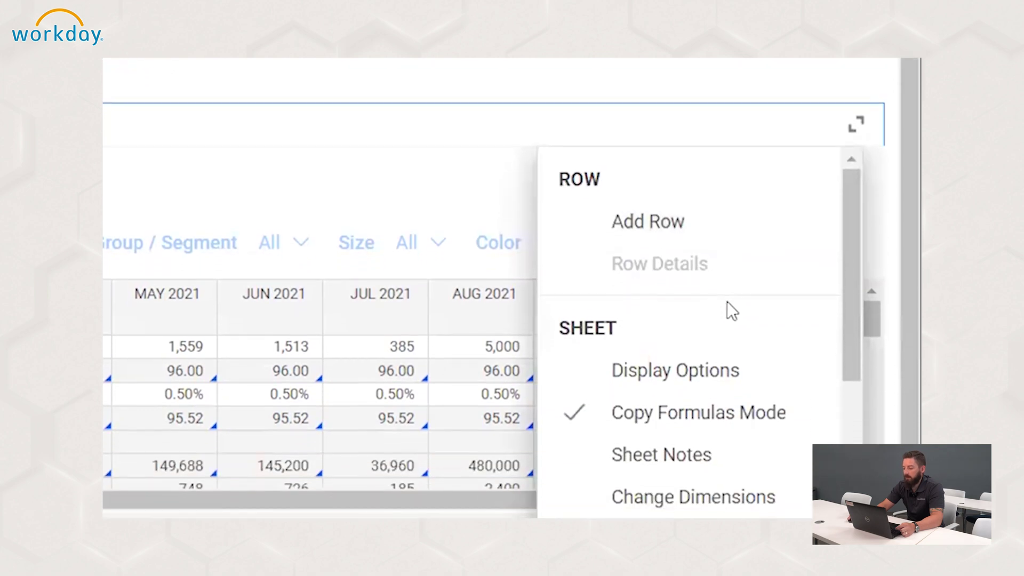
pyautogui.scroll(-3, 742, 262)
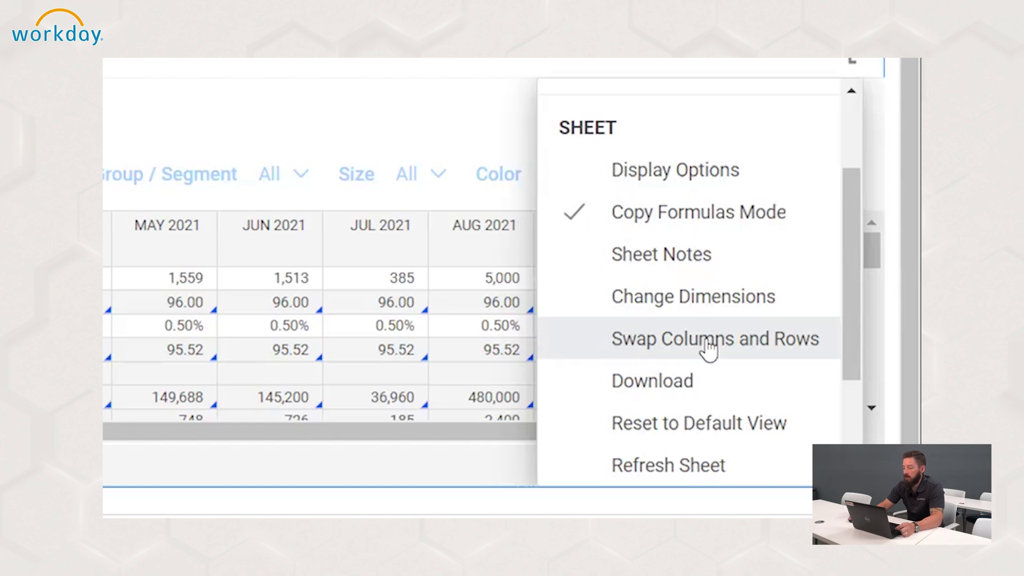
pyautogui.click(671, 302)
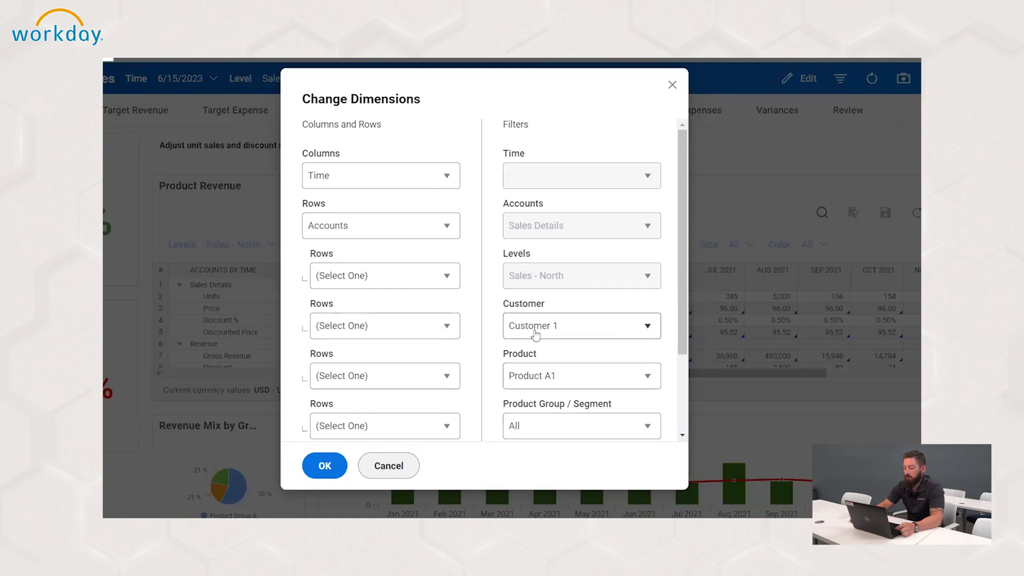
pyautogui.click(555, 375)
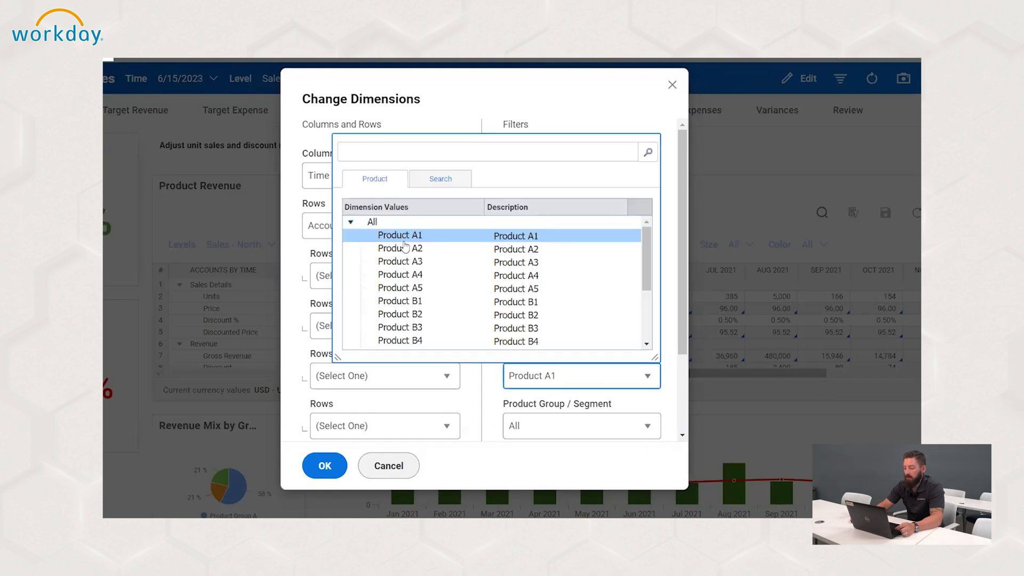
pyautogui.click(412, 249)
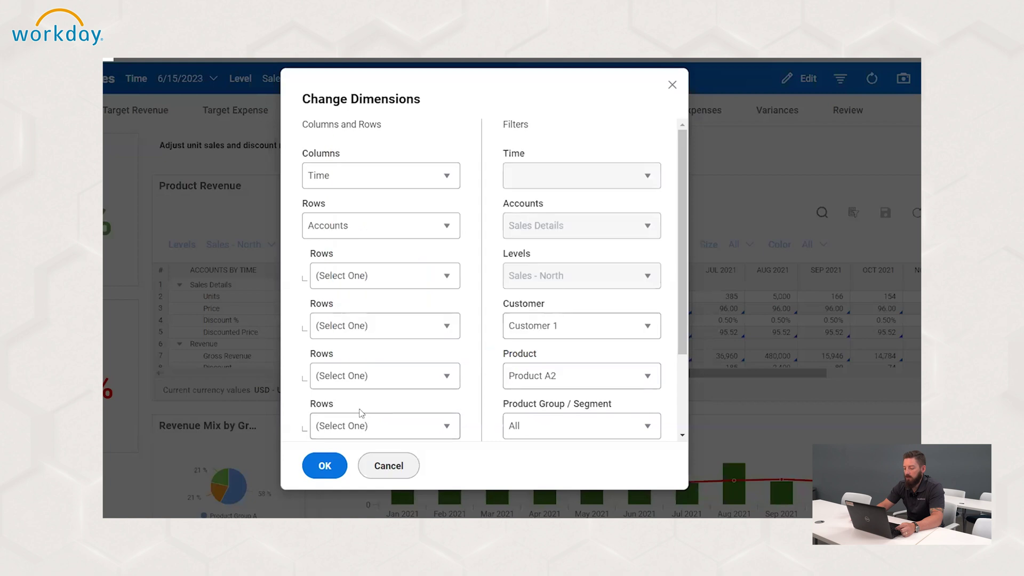
pyautogui.click(325, 466)
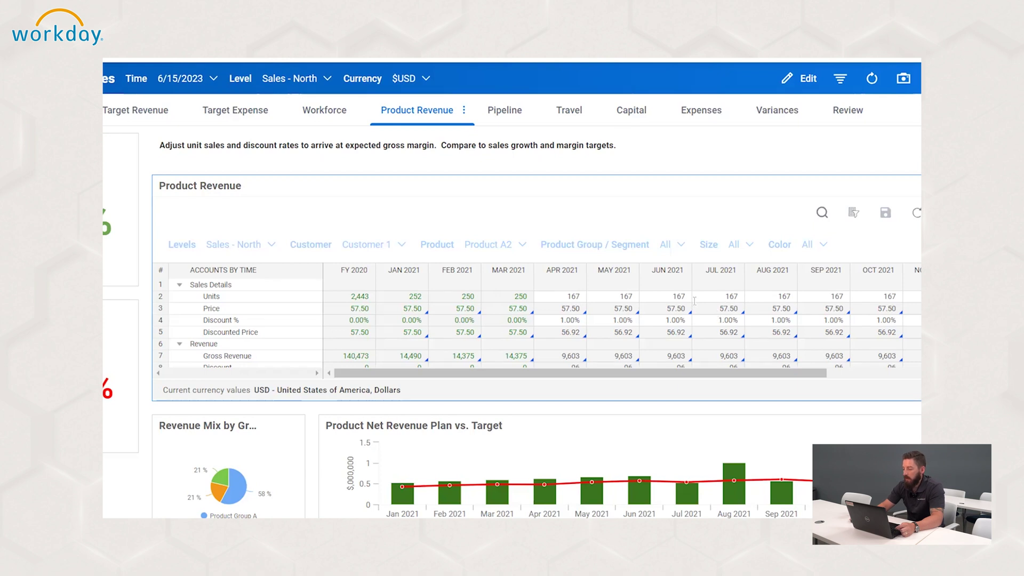
# Set Product A2's Jul 2021 Units to 400, save, and enter dashboard edit mode.
pyautogui.click(727, 298)
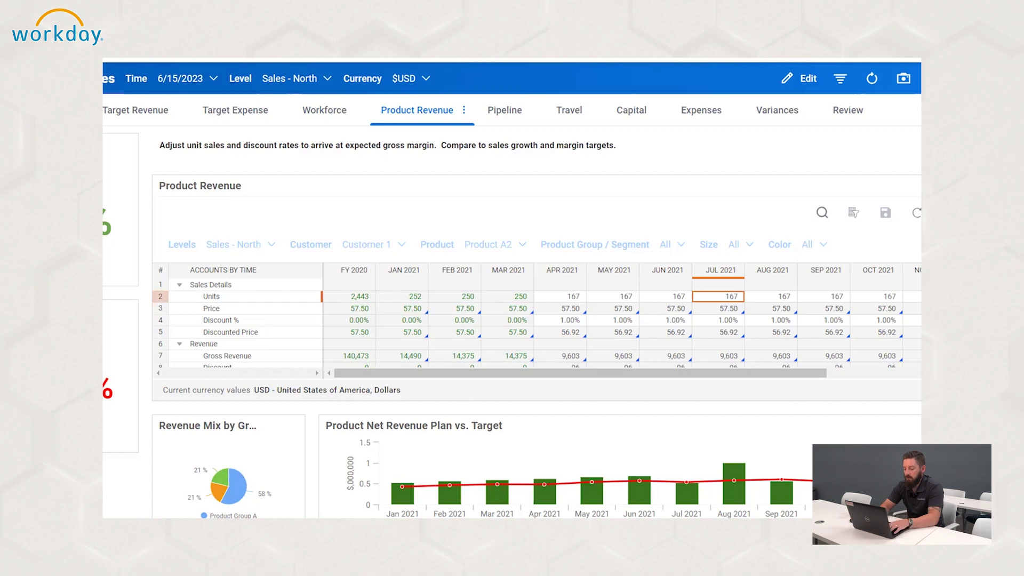
pyautogui.write('400')
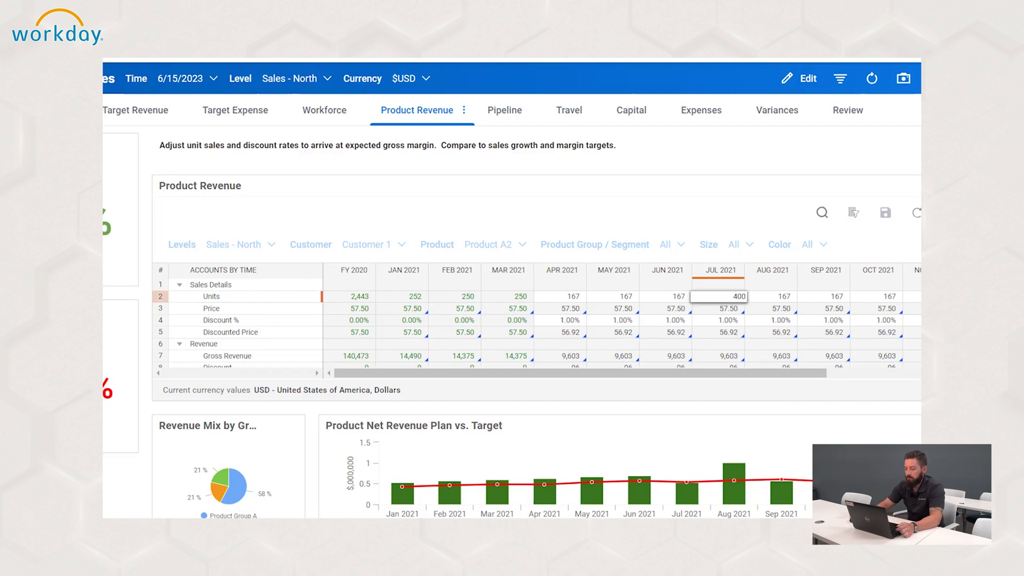
pyautogui.press('Return')
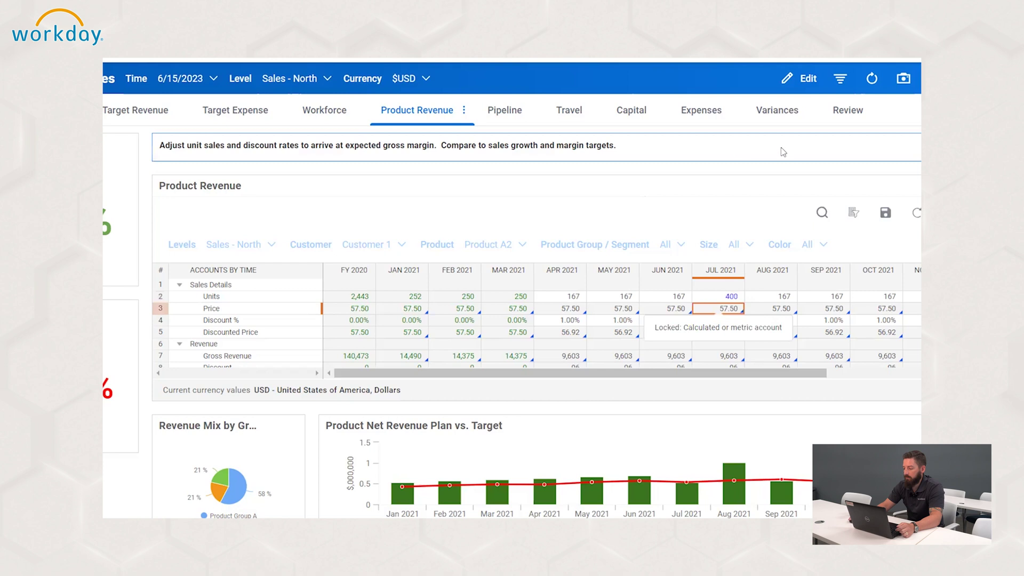
pyautogui.click(874, 218)
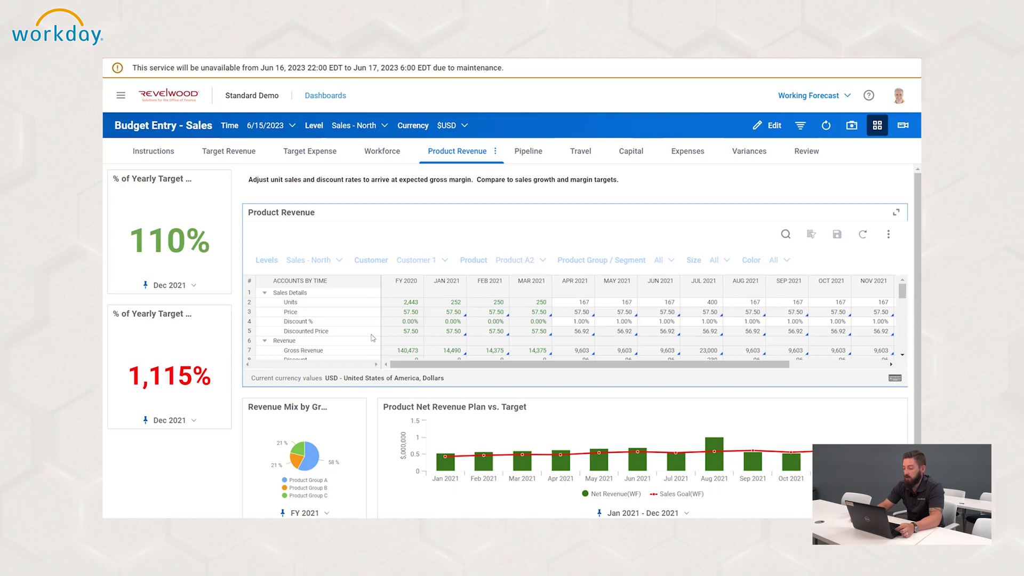
pyautogui.click(761, 128)
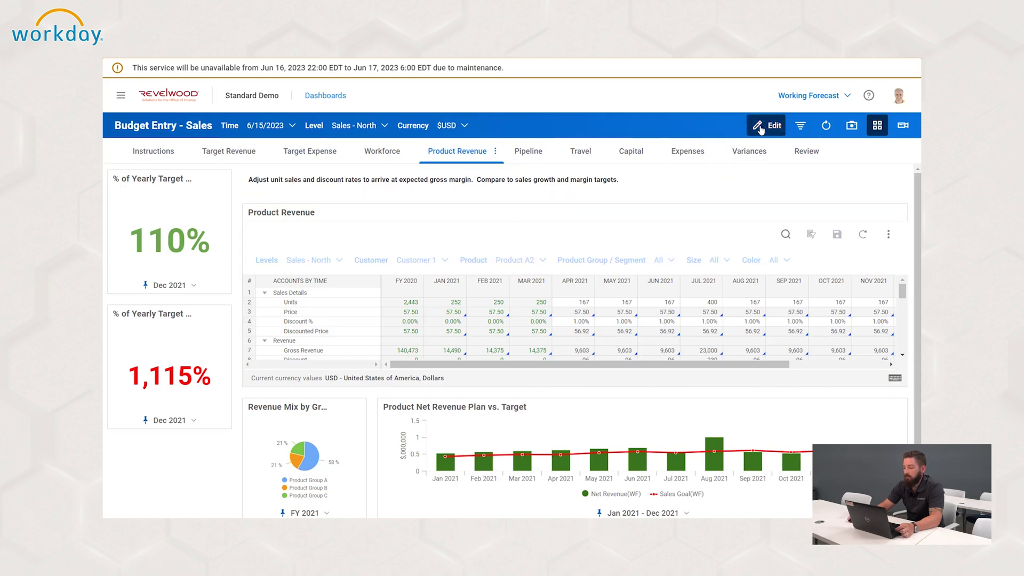
# Create a new dashboard tab named 'Test'.
pyautogui.click(693, 151)
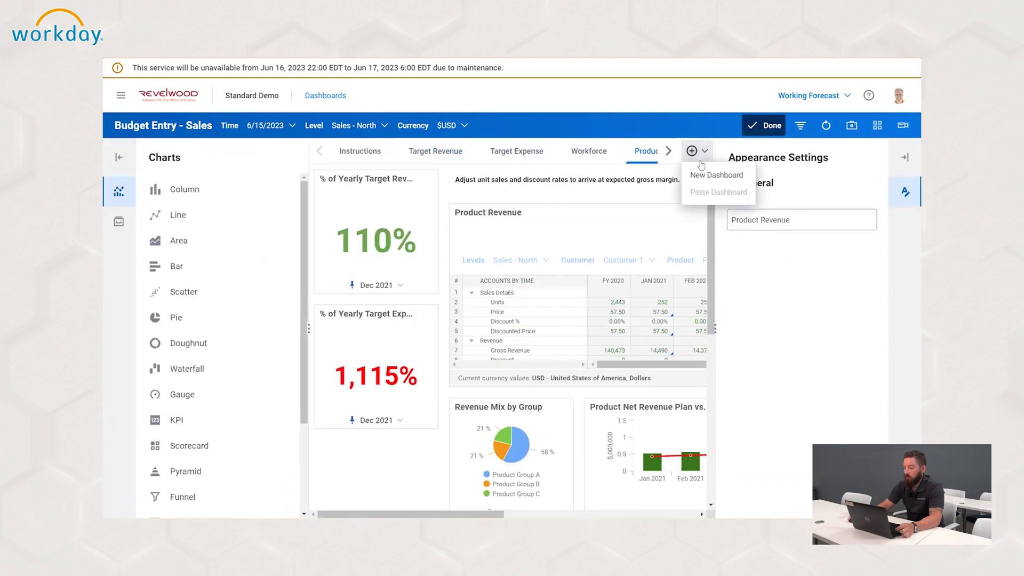
pyautogui.click(707, 176)
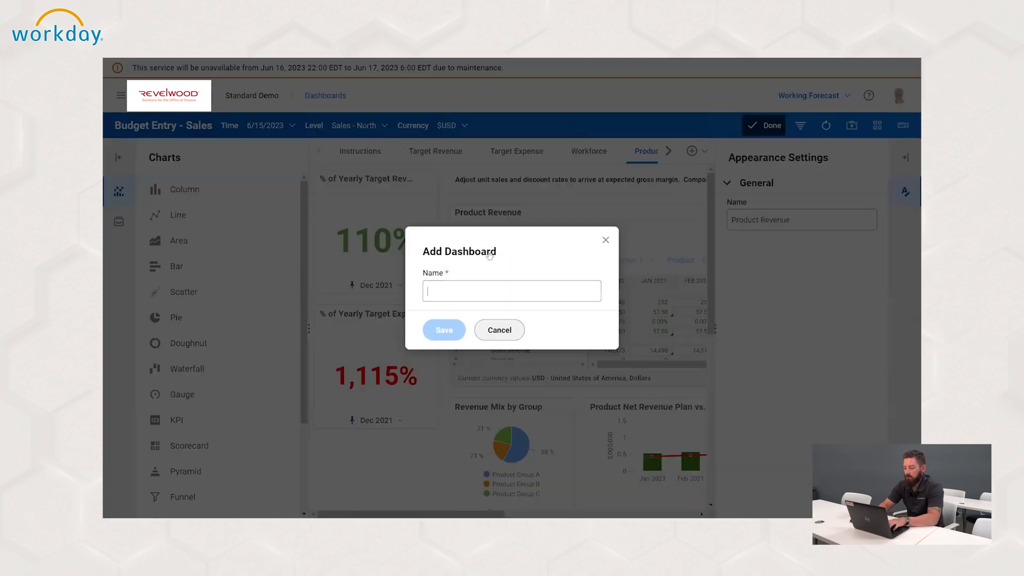
pyautogui.click(464, 290)
pyautogui.write('Test')
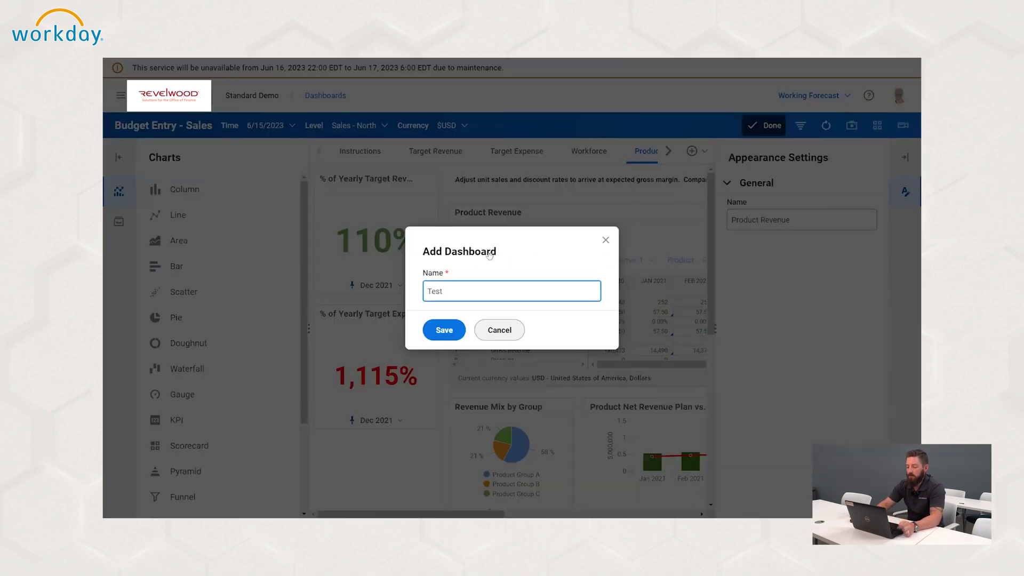
pyautogui.click(436, 330)
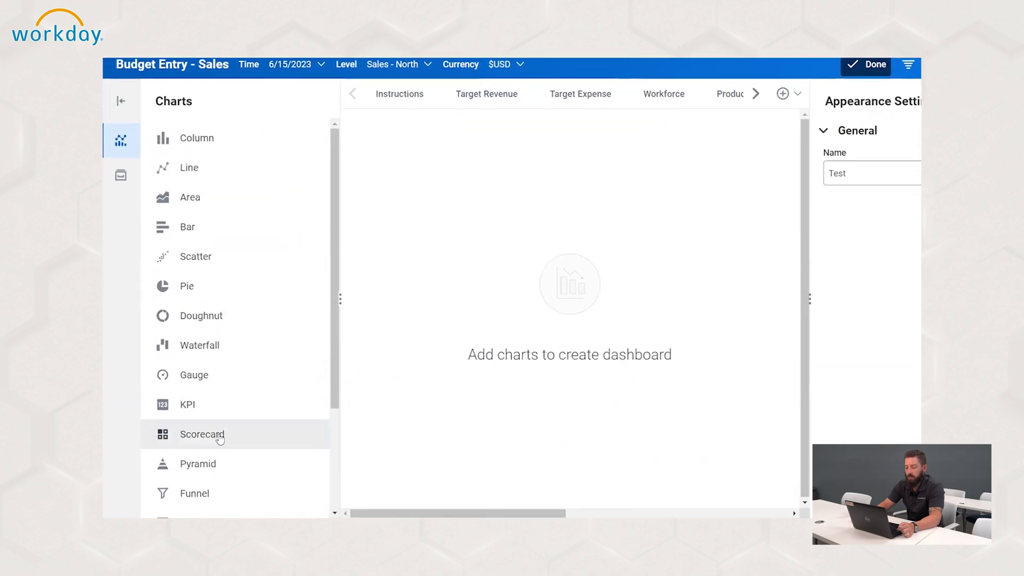
# Add a Sheet widget from the Charts list to the Test dashboard.
pyautogui.scroll(-3, 203, 133)
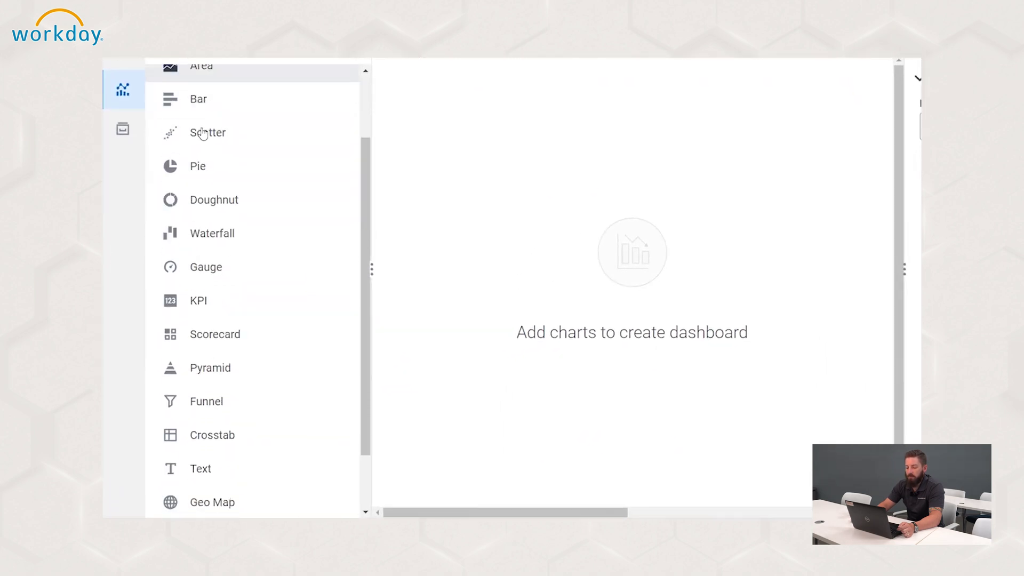
pyautogui.scroll(-2, 204, 135)
pyautogui.scroll(2, 211, 165)
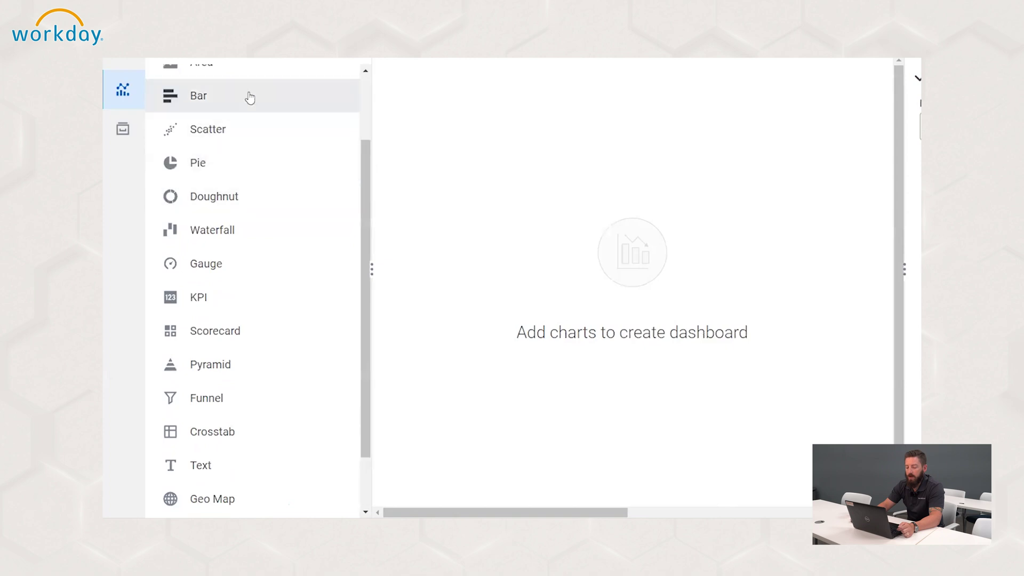
pyautogui.scroll(3, 246, 181)
pyautogui.scroll(-1, 247, 181)
pyautogui.scroll(1, 248, 181)
pyautogui.scroll(-3, 248, 181)
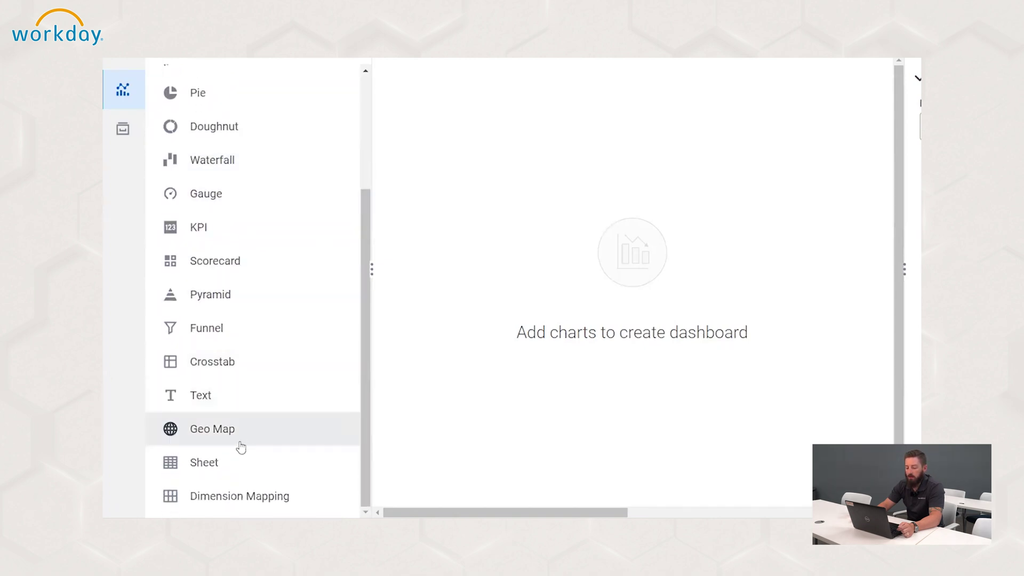
pyautogui.click(196, 464)
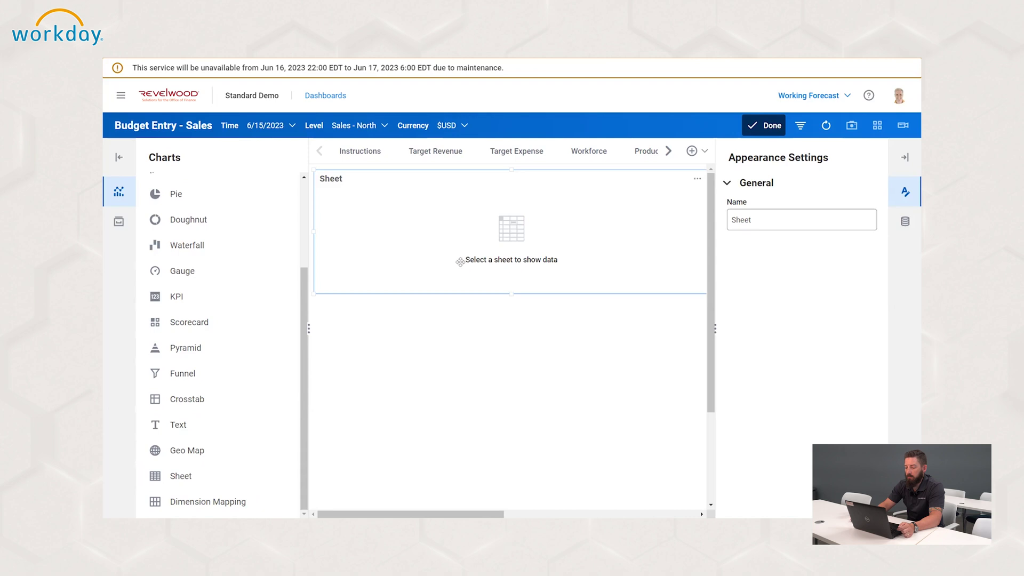
# Set the Sheet widget's data source to the Workforce Planning sheet.
pyautogui.doubleClick(743, 218)
pyautogui.click(906, 227)
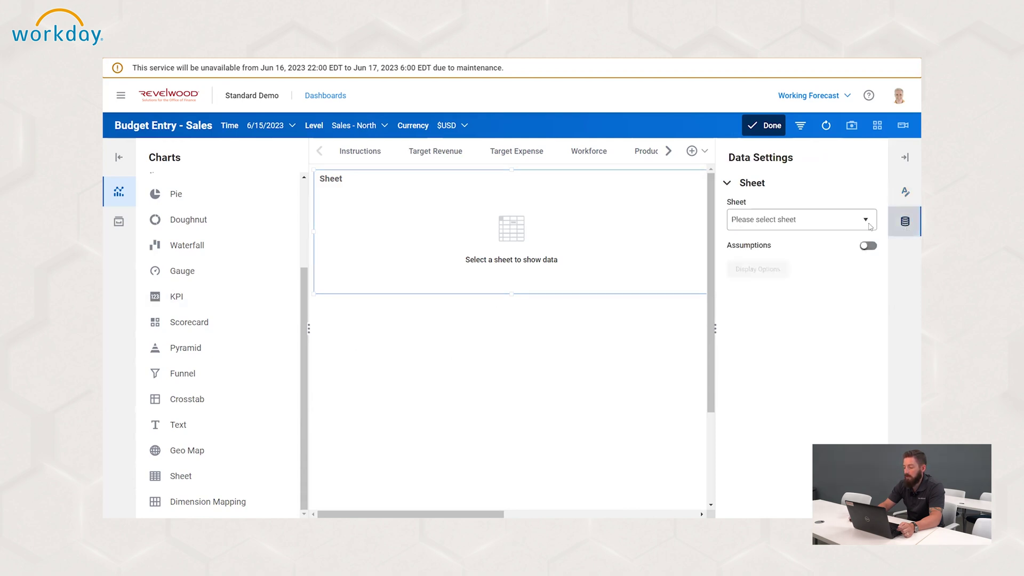
pyautogui.click(768, 227)
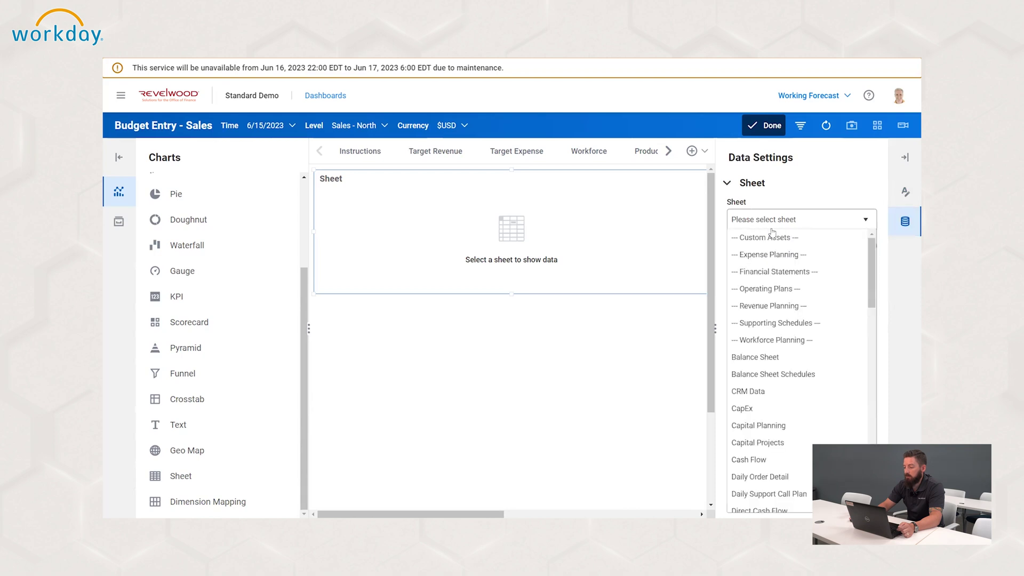
pyautogui.scroll(-2, 784, 261)
pyautogui.scroll(-3, 794, 262)
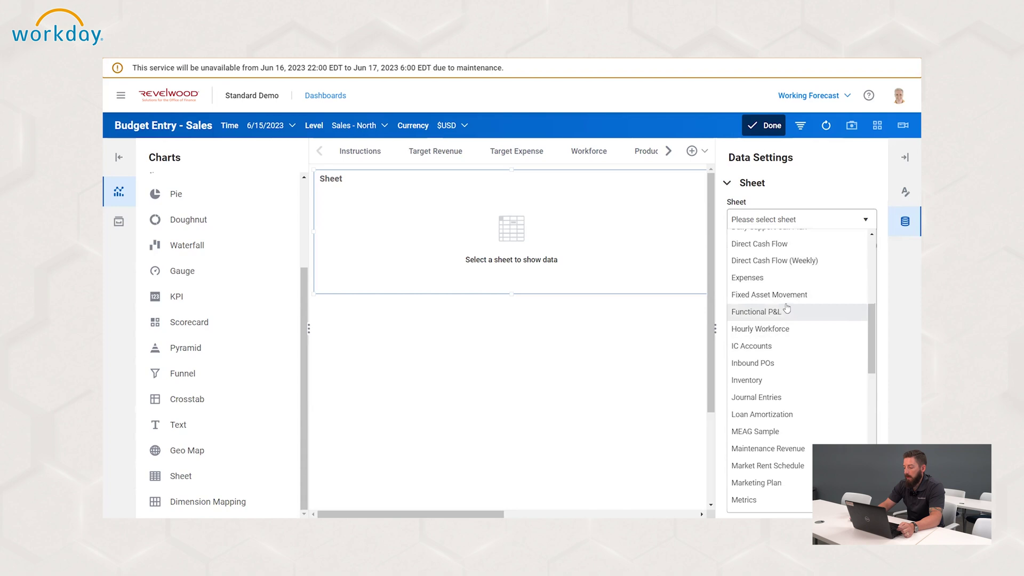
pyautogui.scroll(-6, 773, 352)
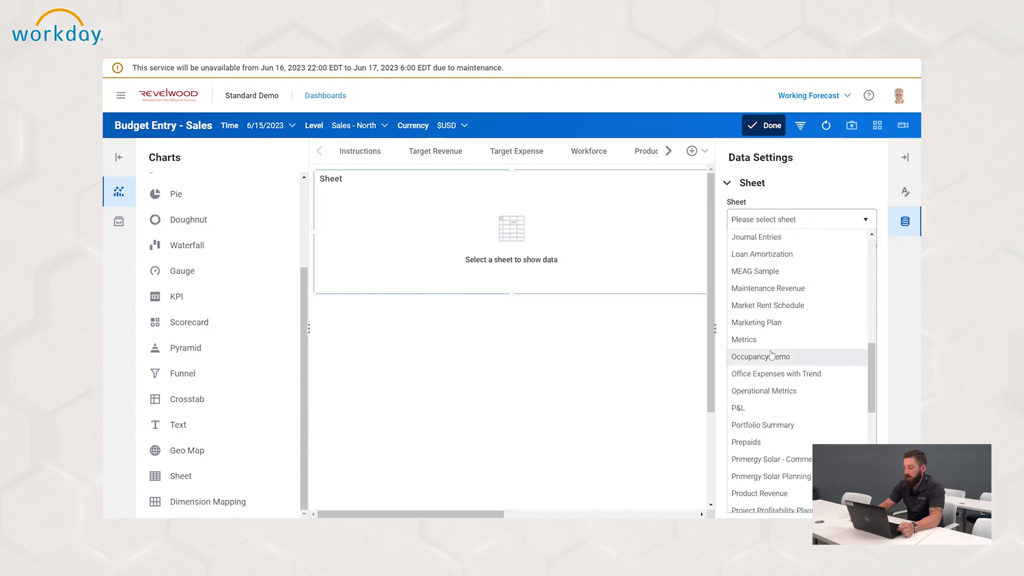
pyautogui.scroll(-6, 779, 374)
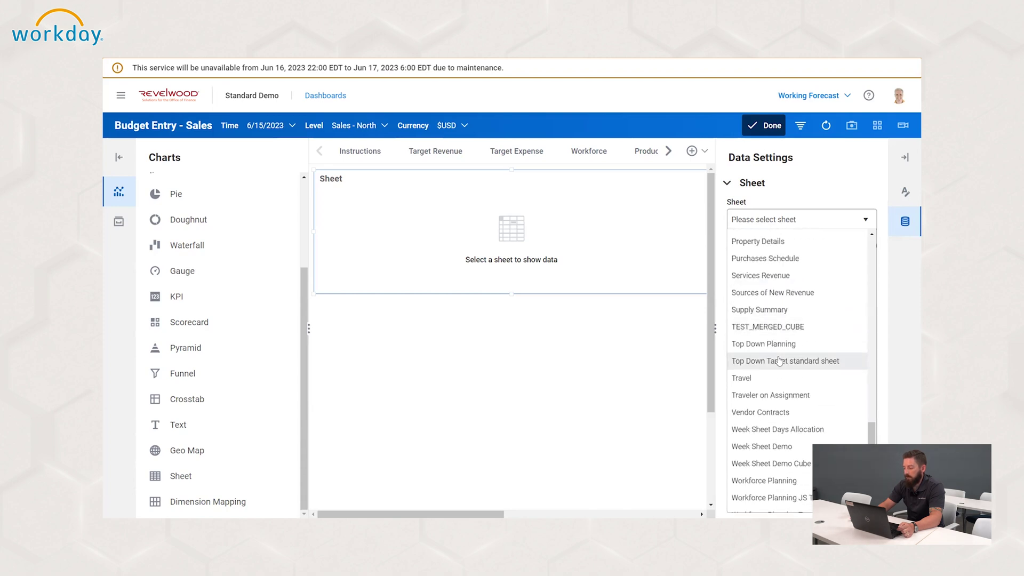
pyautogui.click(781, 437)
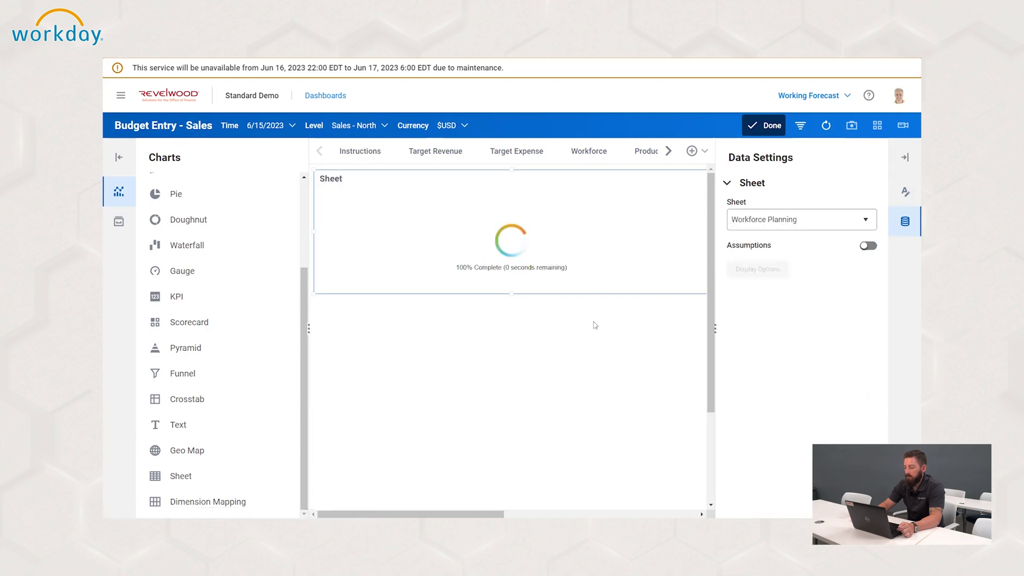
# Rename the widget to 'Workforce Planning' and finish editing the dashboard.
pyautogui.click(905, 192)
pyautogui.doubleClick(798, 226)
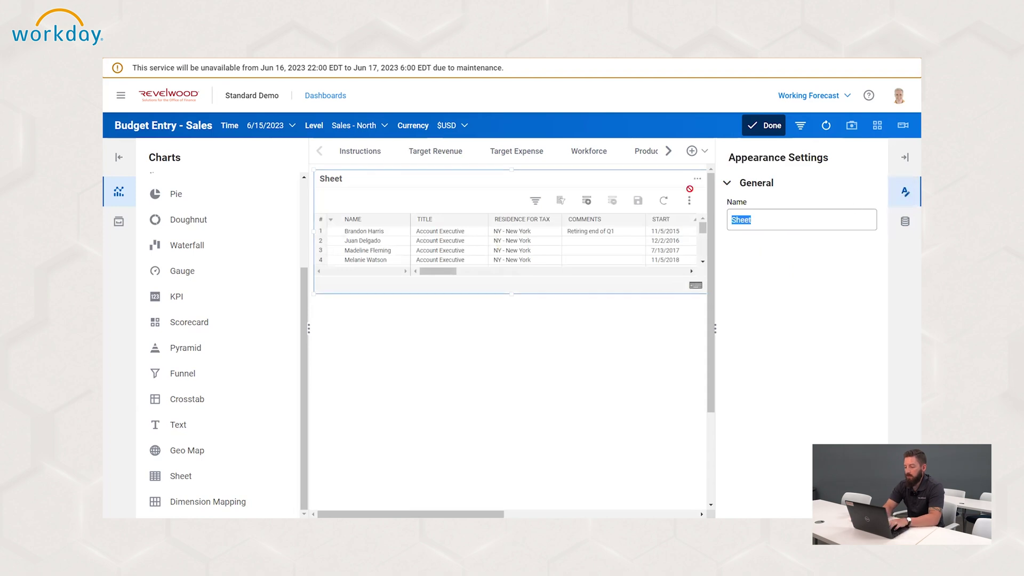
pyautogui.write('WO')
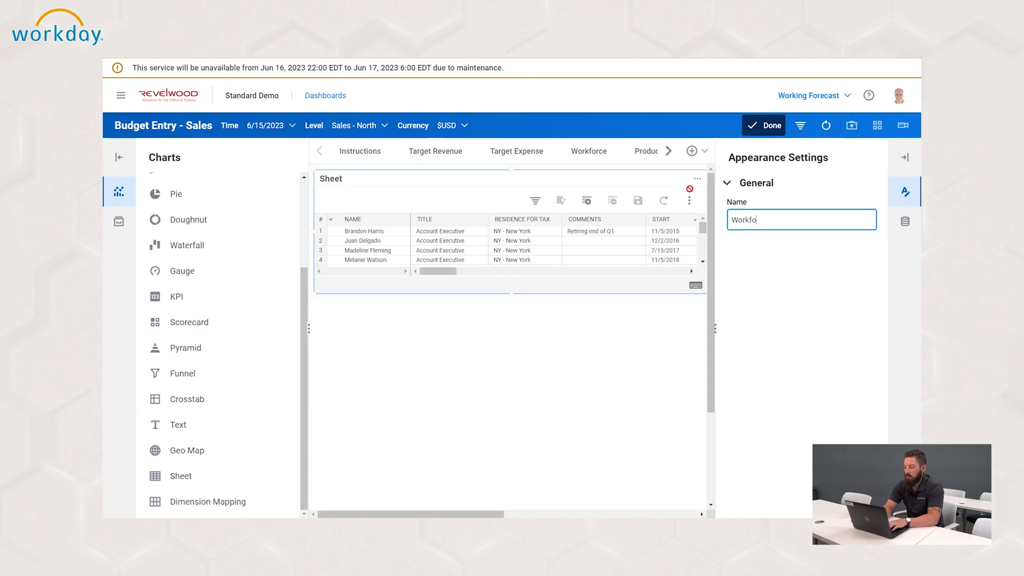
pyautogui.write('rkforce Planning')
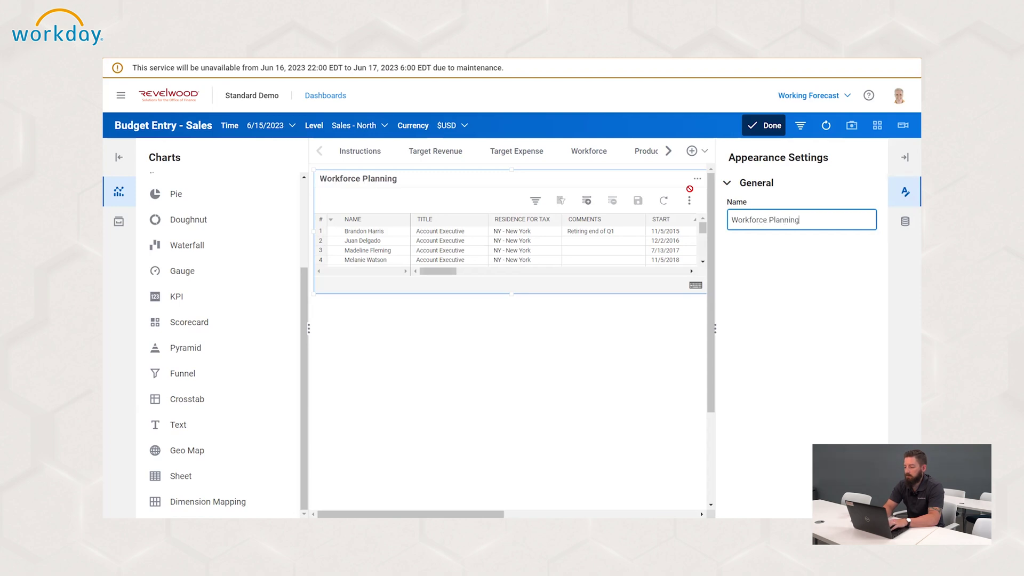
pyautogui.click(516, 371)
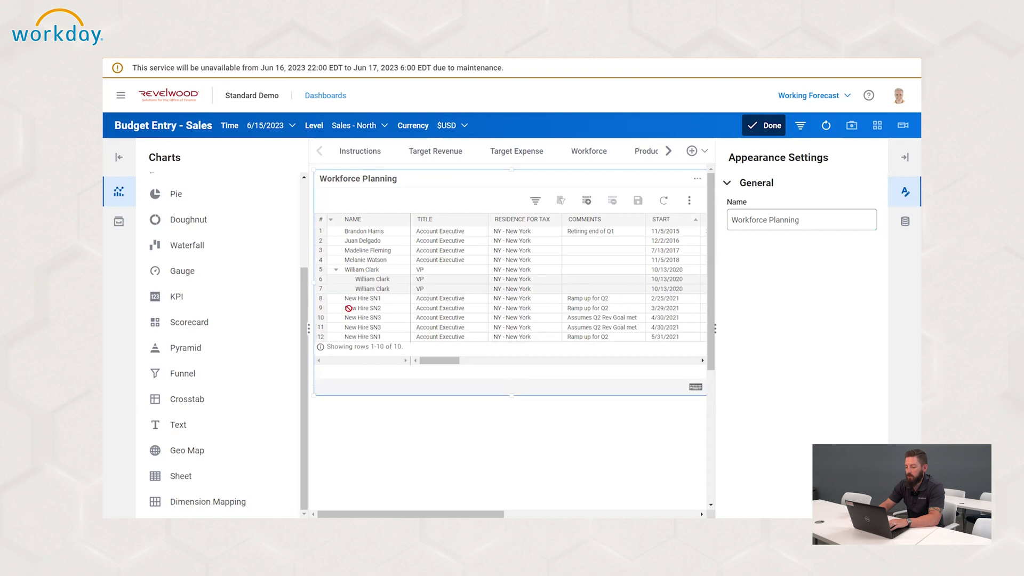
pyautogui.moveTo(270, 324); pyautogui.dragTo(522, 262)
pyautogui.click(764, 125)
pyautogui.click(374, 249)
pyautogui.click(292, 251)
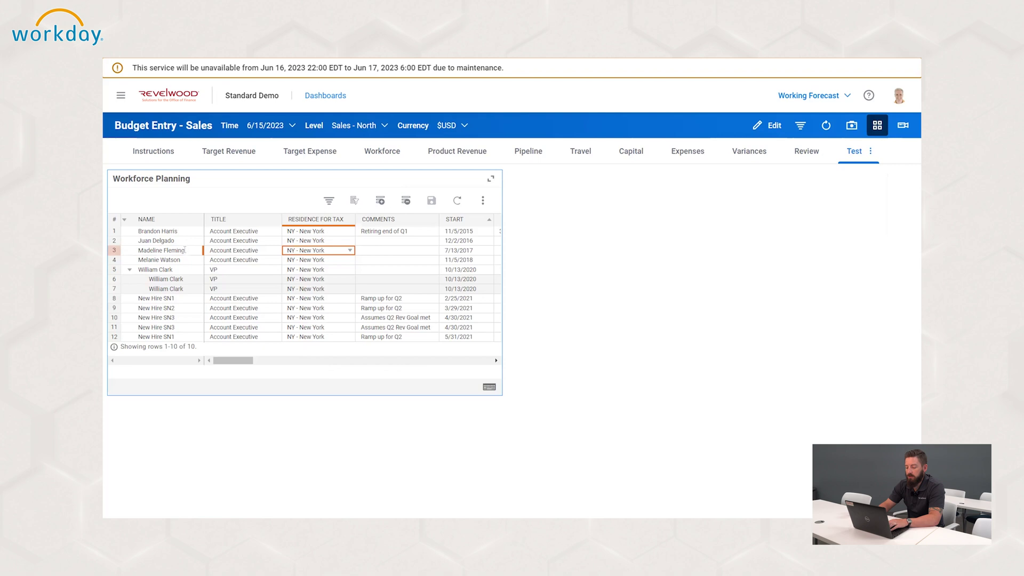
pyautogui.click(257, 360)
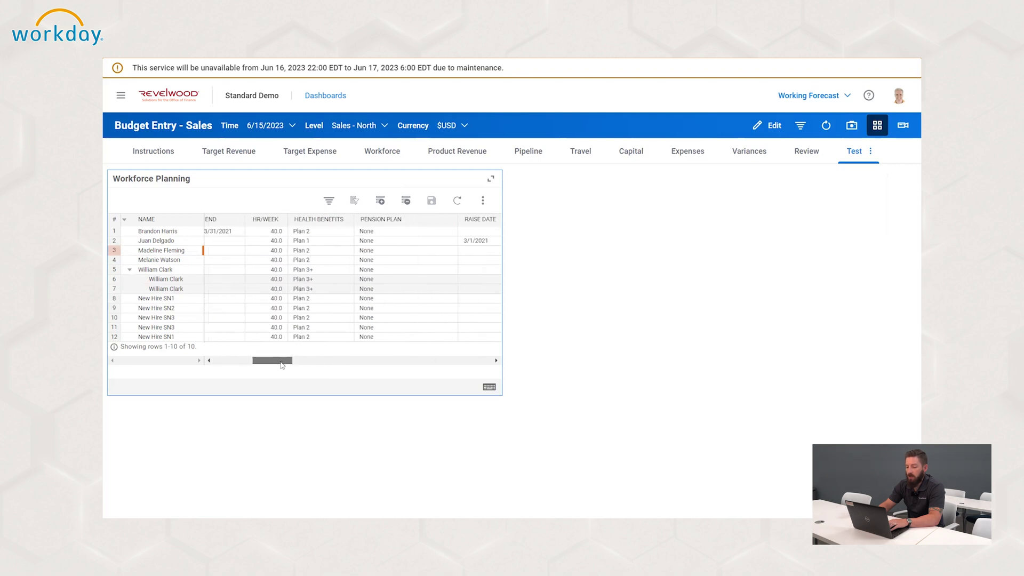
pyautogui.moveTo(272, 366); pyautogui.dragTo(291, 370)
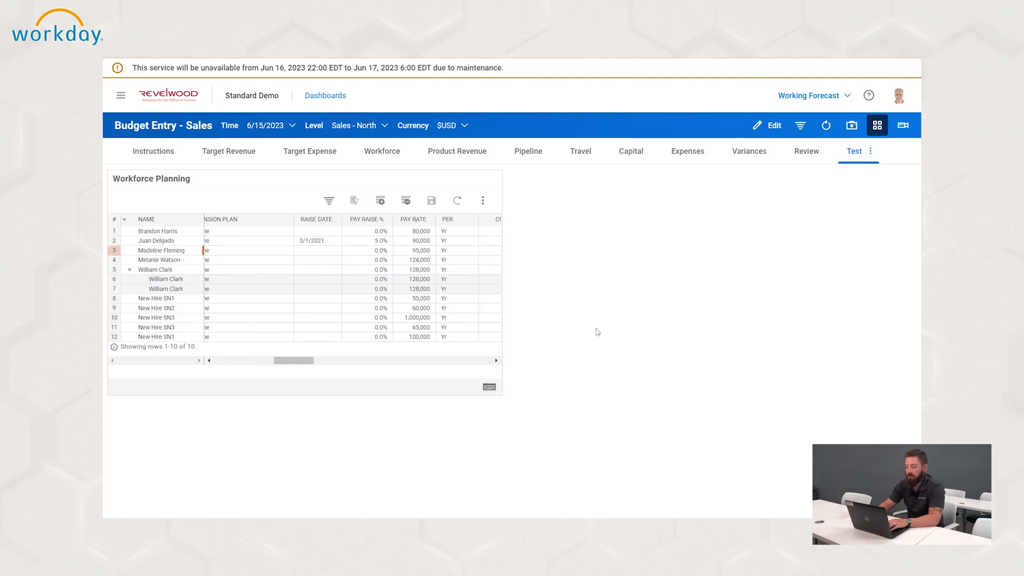
pyautogui.moveTo(302, 360); pyautogui.dragTo(258, 360)
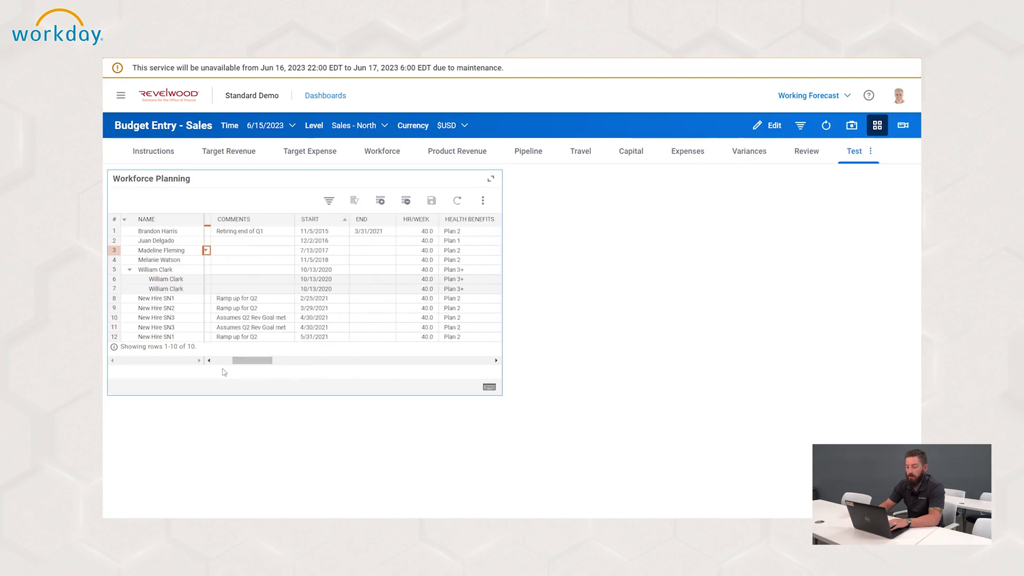
pyautogui.moveTo(234, 360); pyautogui.dragTo(216, 361)
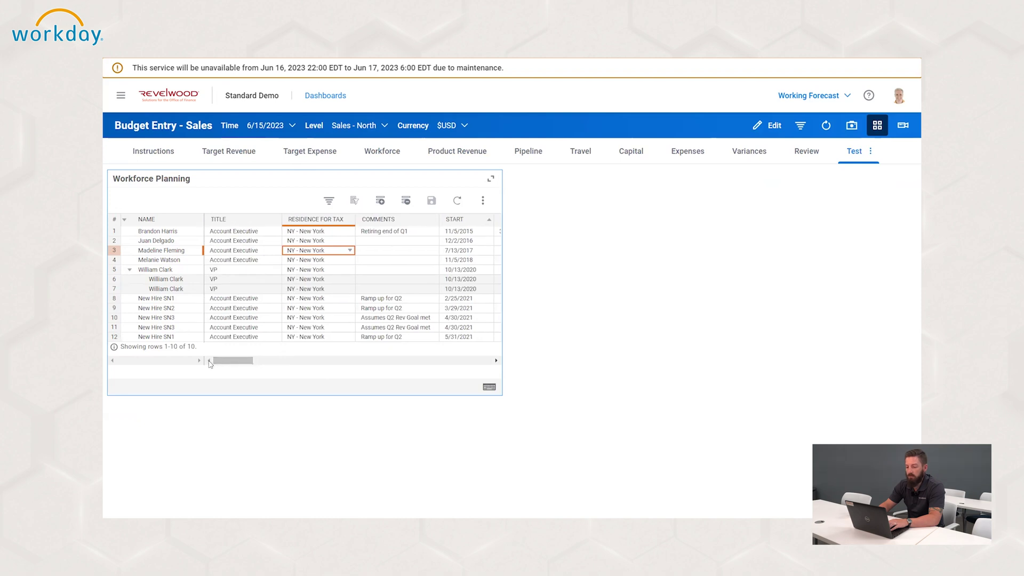